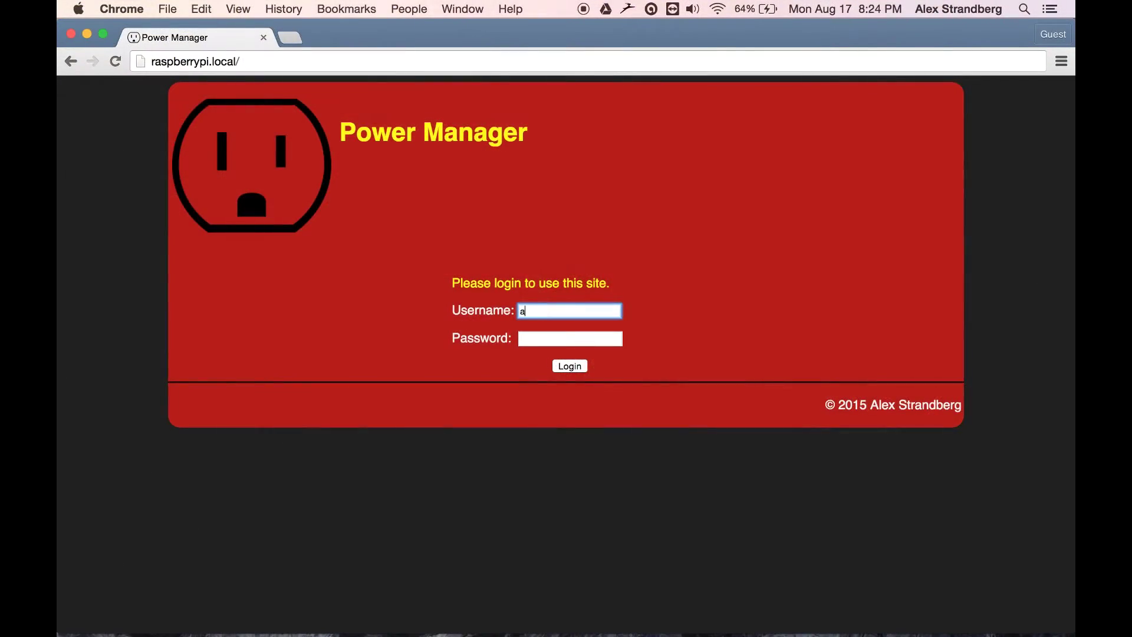
Log in to Power Manager with the username and pasted password
key(Tab)
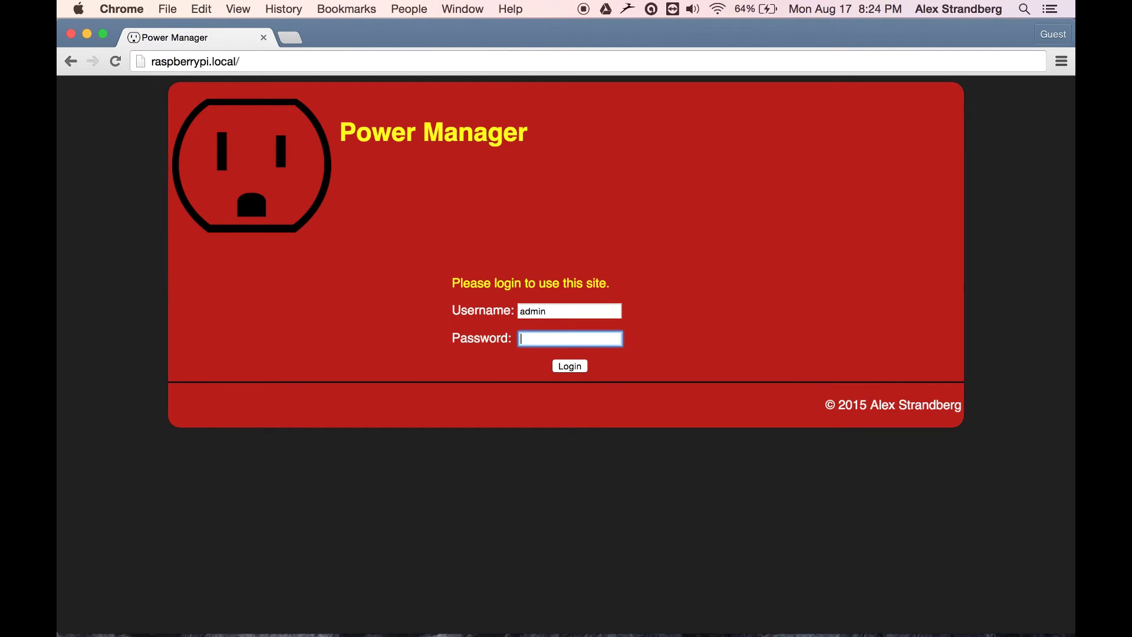
key(super+v)
key(Return)
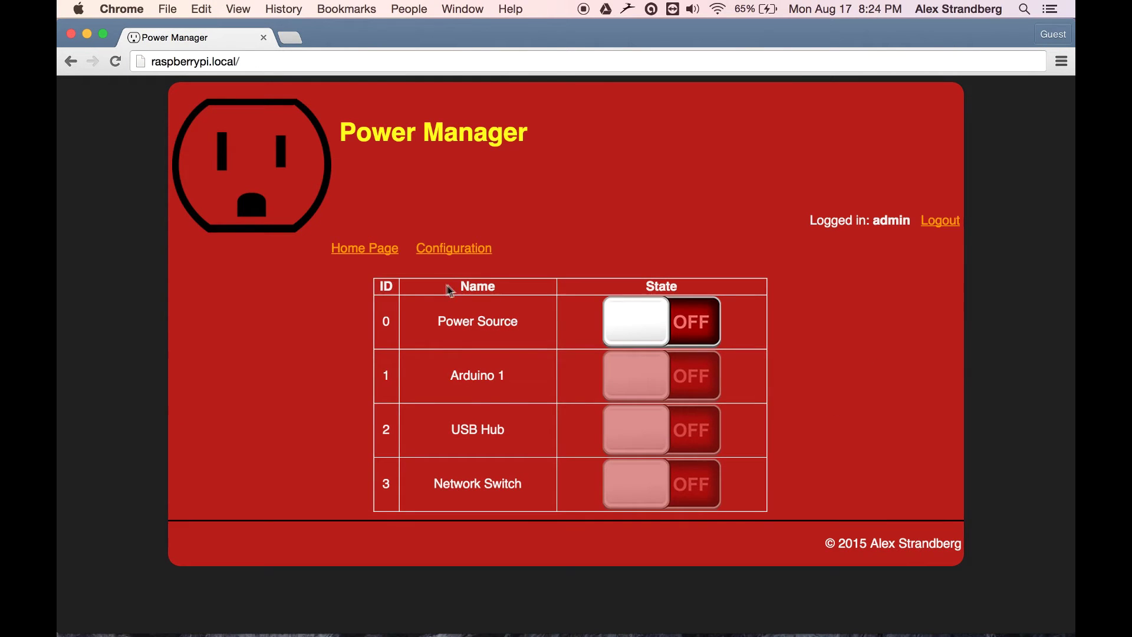
On the Configuration page, rename appliance 4 to 'Arduino 2' and tick Enabled
click(435, 252)
click(517, 374)
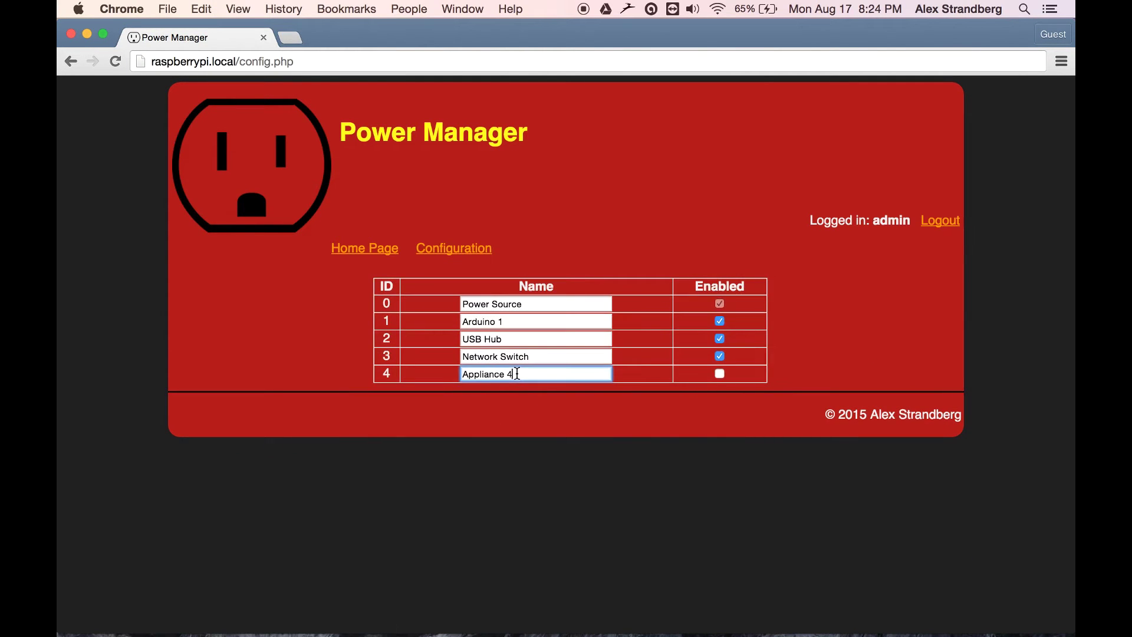
key(BackSpace)
key(BackSpace)
key(BackSpace)
key(BackSpace)
key(BackSpace)
key(BackSpace)
key(BackSpace)
key(BackSpace)
key(BackSpace)
key(BackSpace)
text(rduino 2)
click(564, 445)
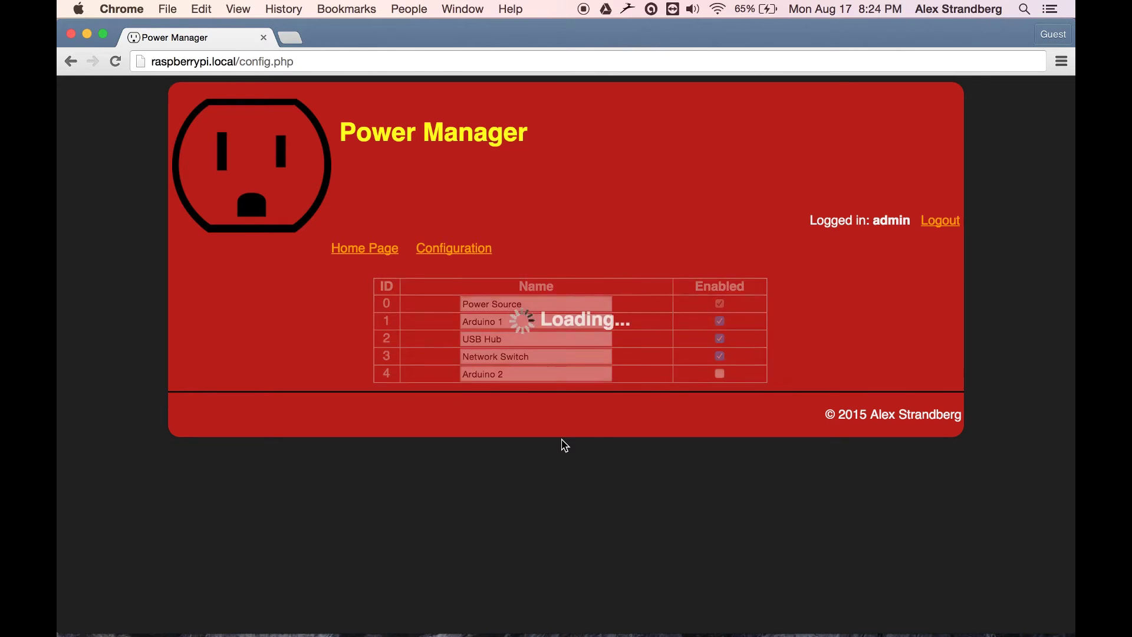
click(720, 374)
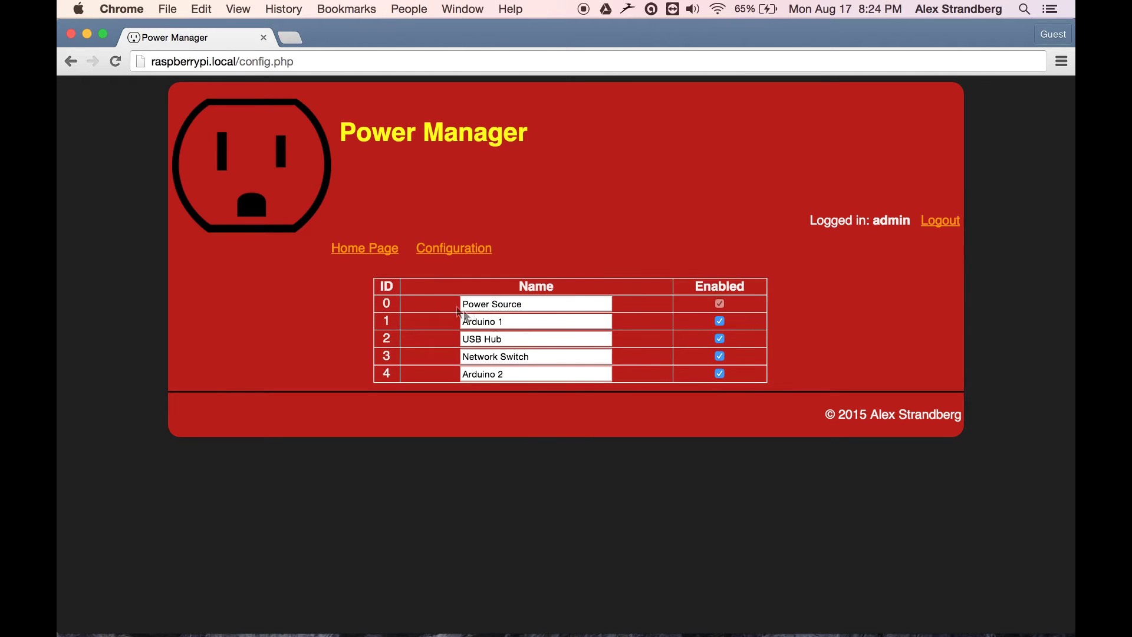
click(365, 255)
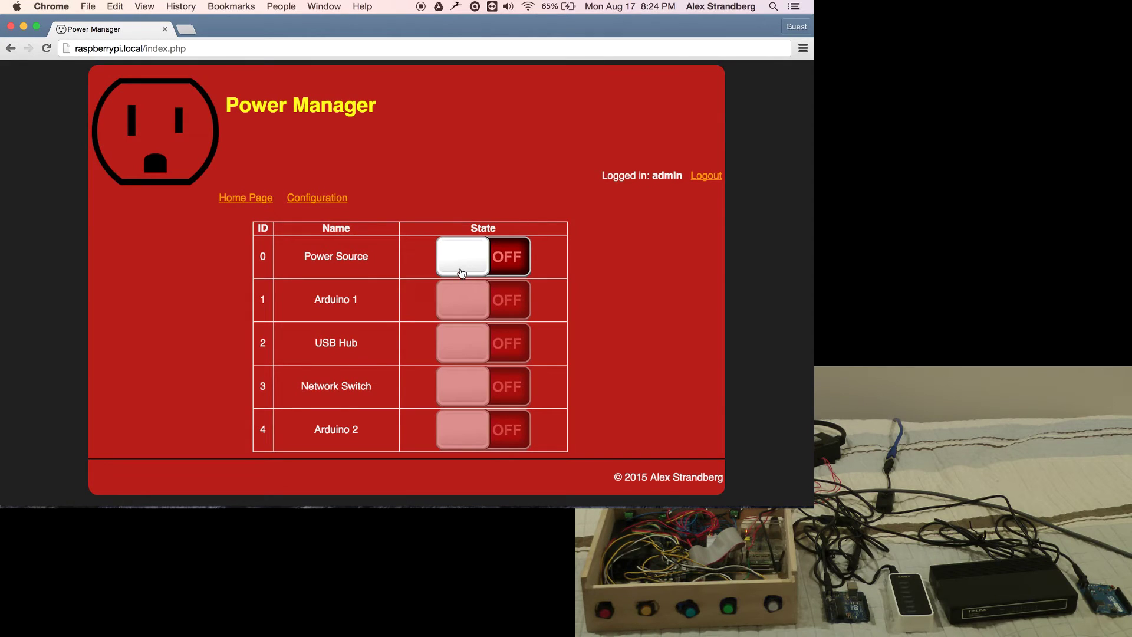
Switch on Power Source, Arduino 1, USB Hub, Network Switch and Arduino 2 in order
click(461, 275)
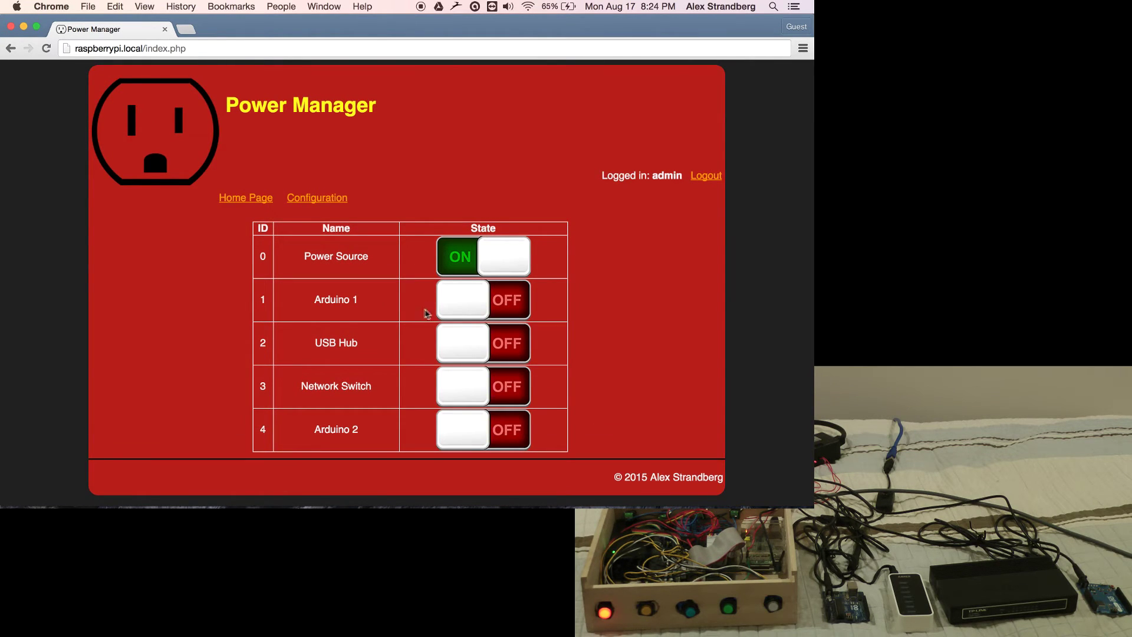
click(453, 314)
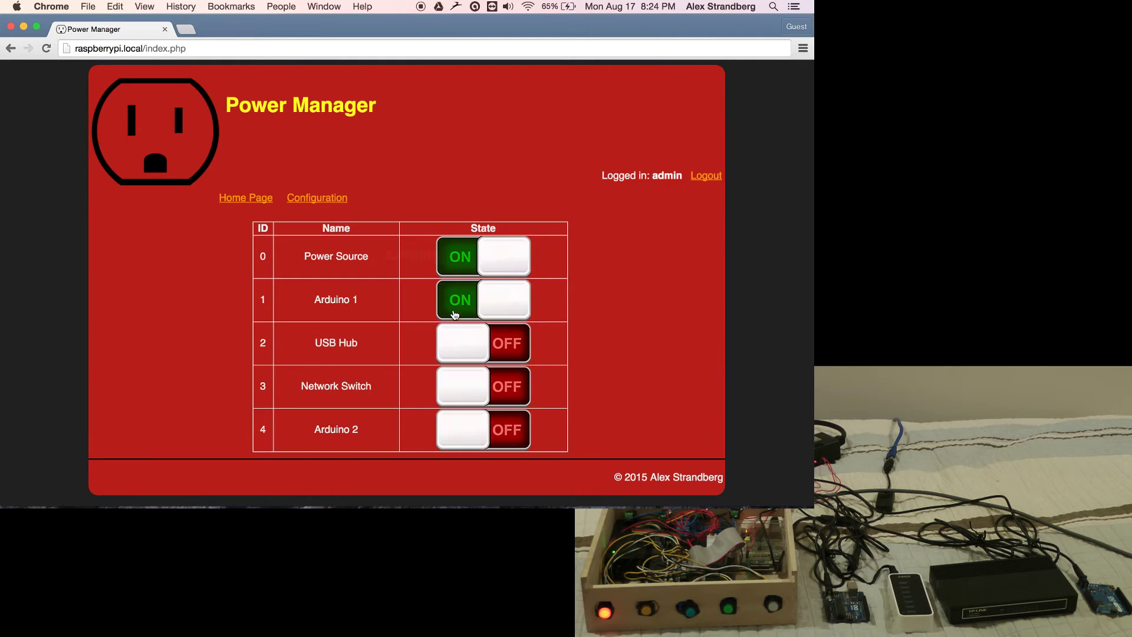
click(460, 353)
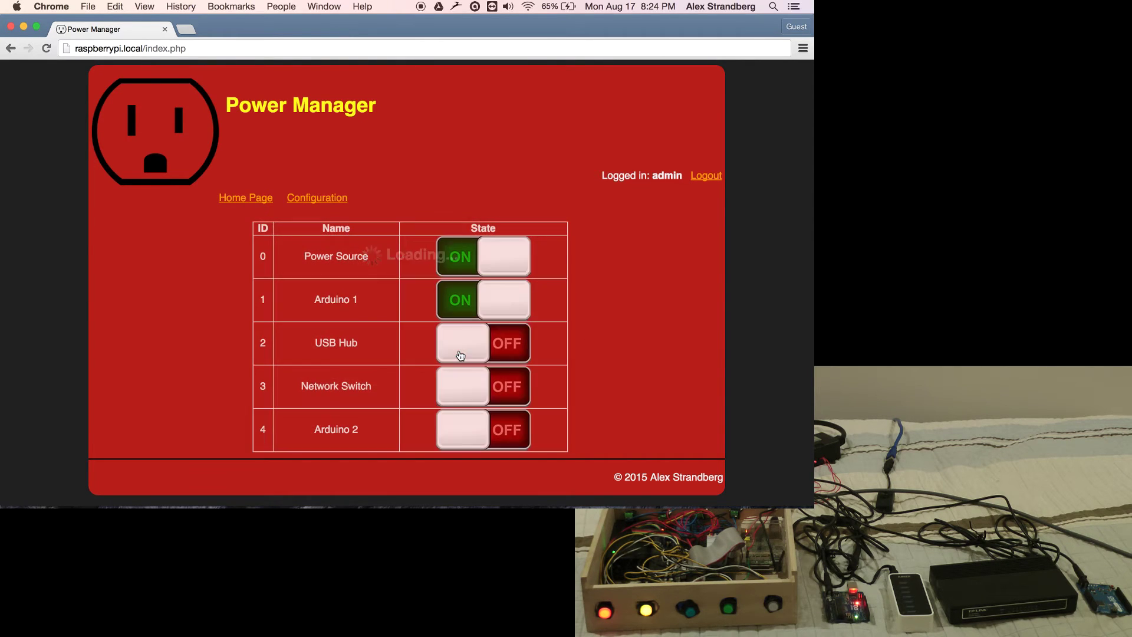
click(460, 354)
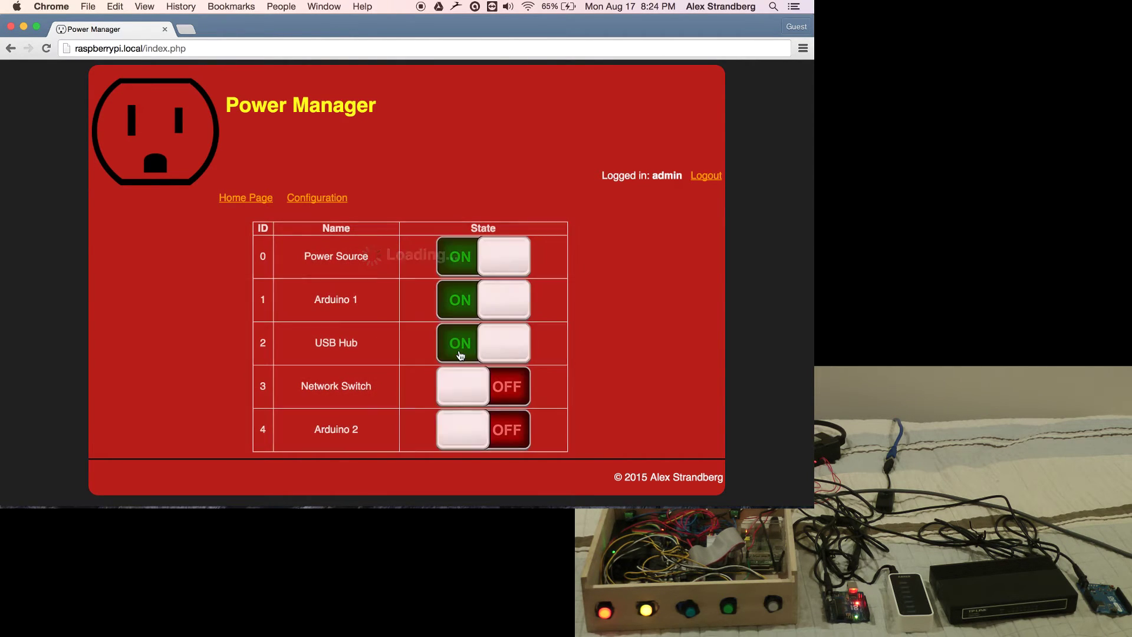
click(460, 396)
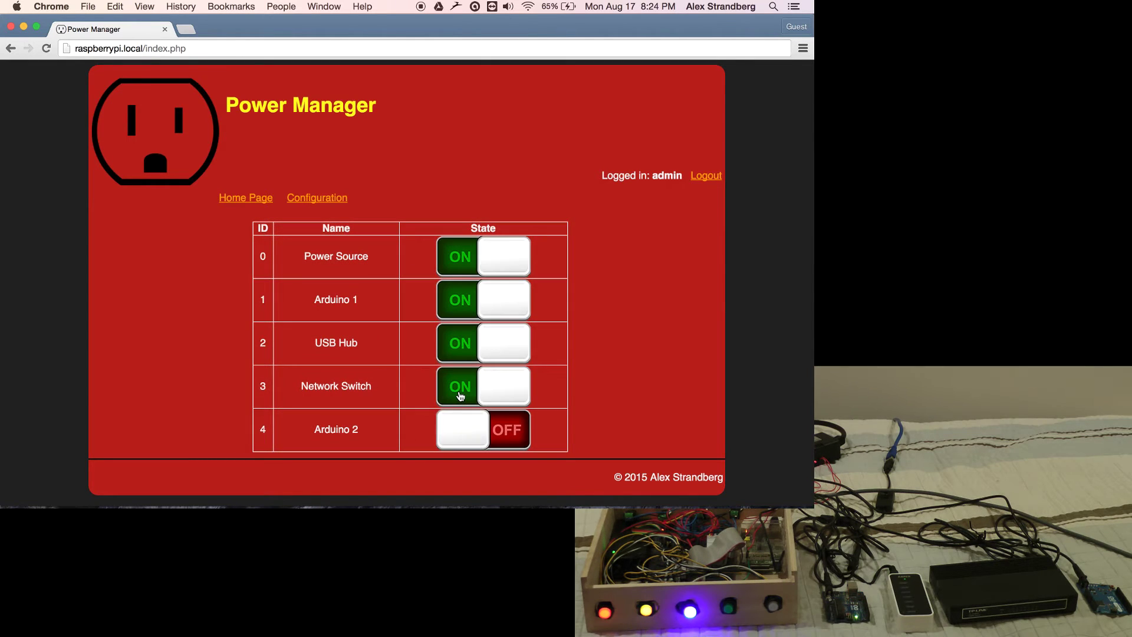
click(460, 435)
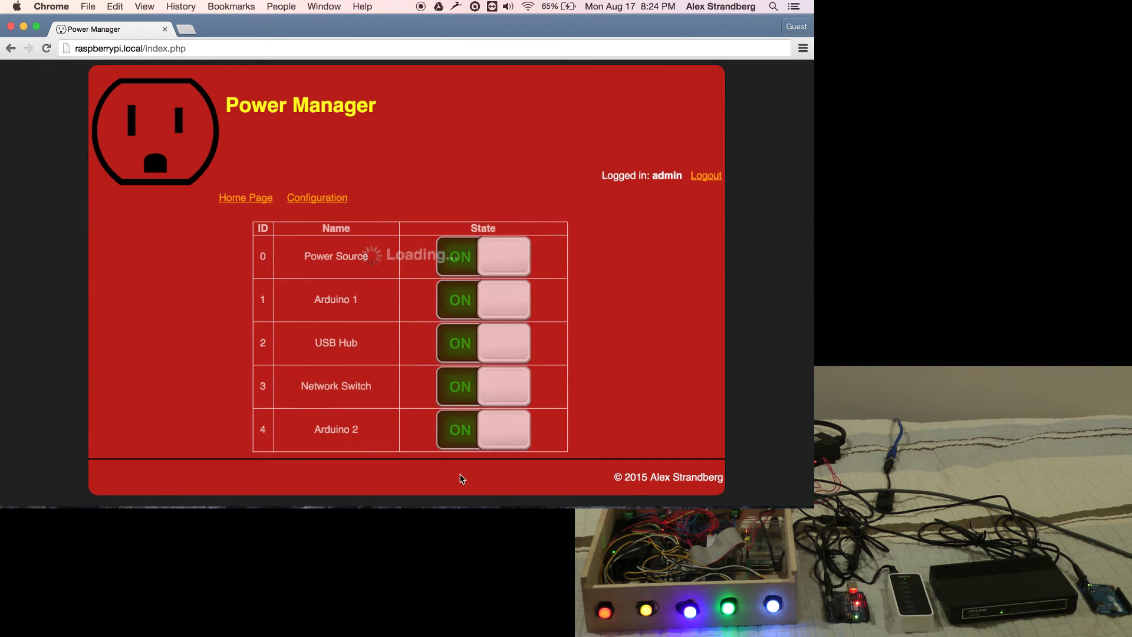
Switch Arduino 2, Network Switch, USB Hub and Arduino 1 back off, then toggle Power Source
click(493, 447)
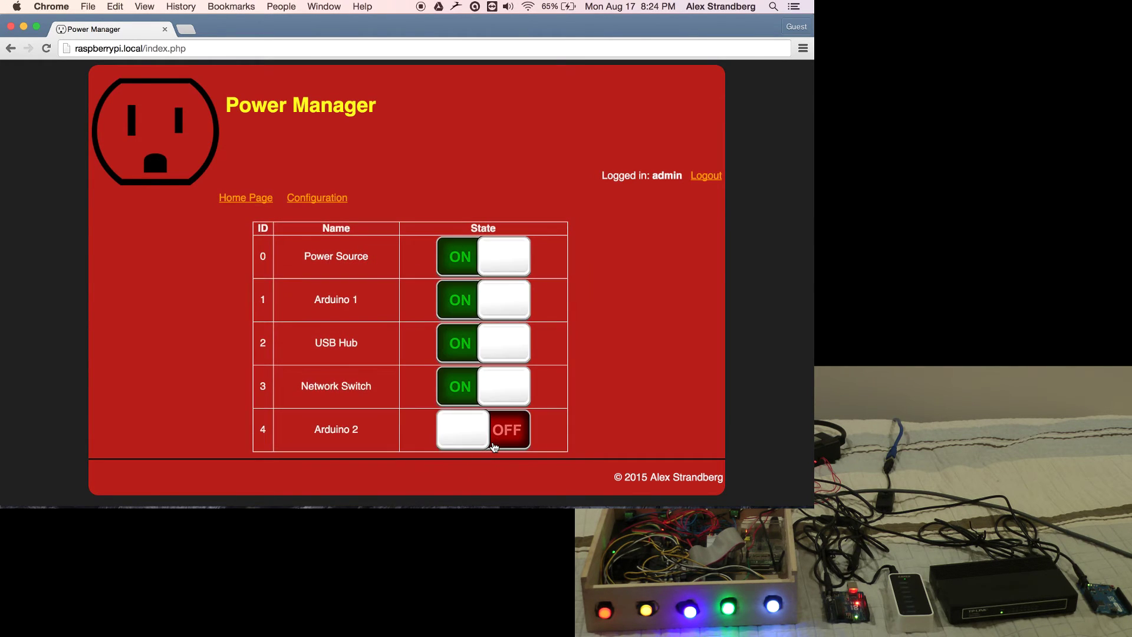
click(492, 389)
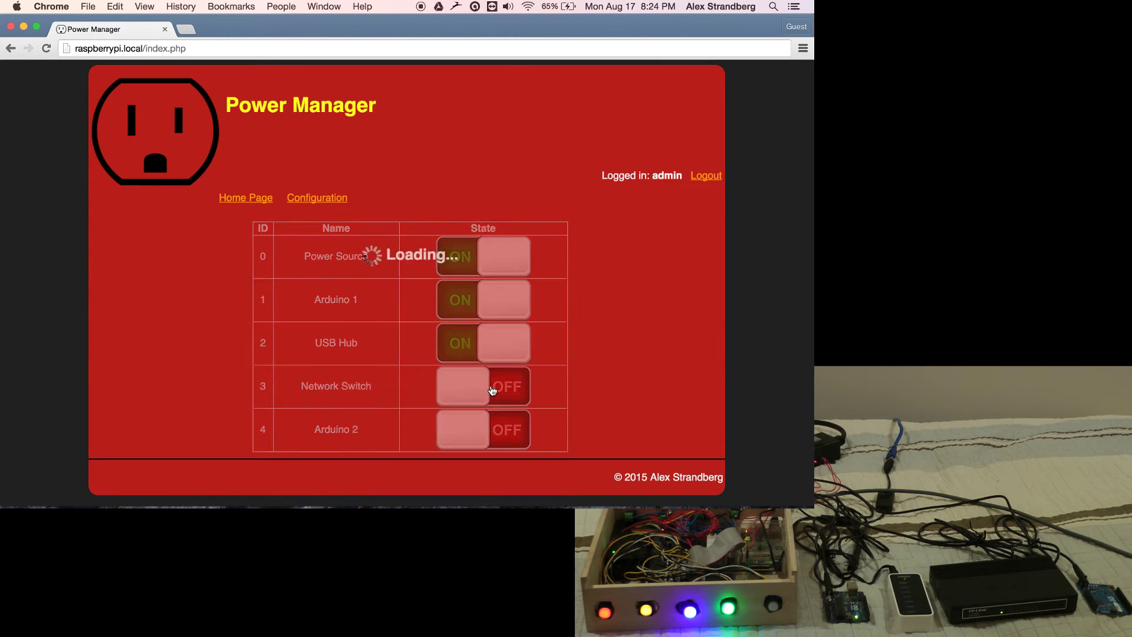
click(488, 347)
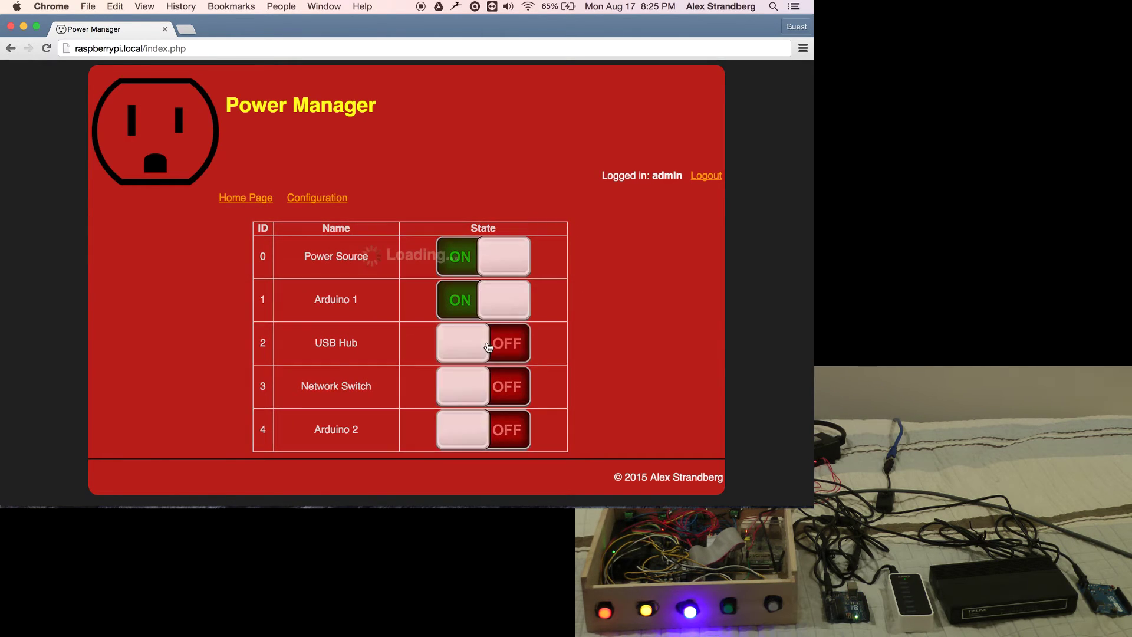
click(488, 302)
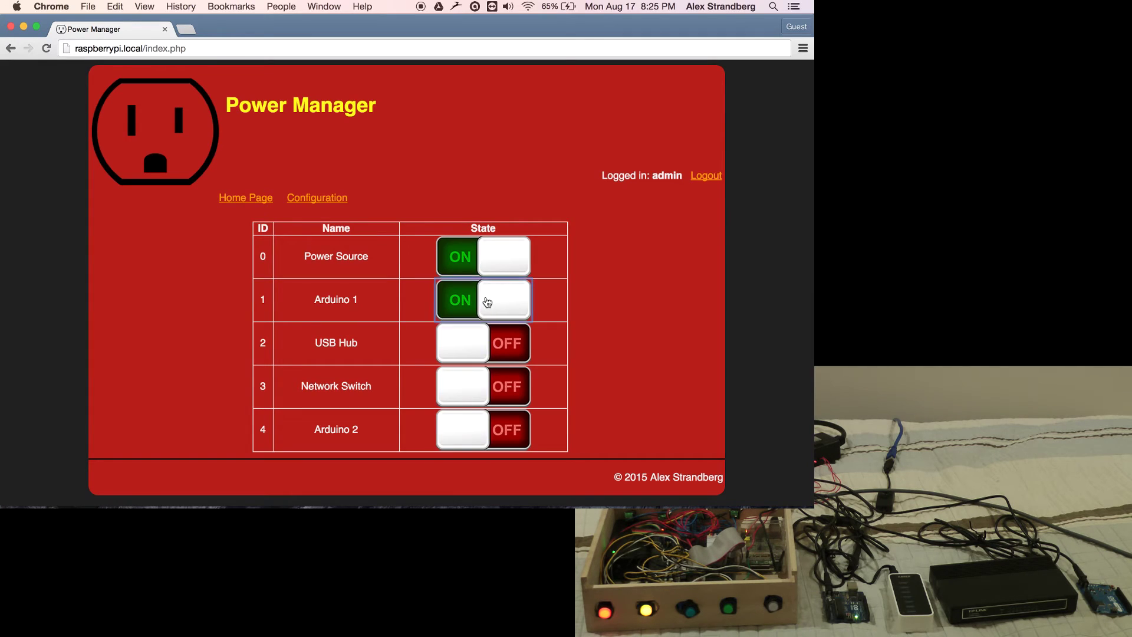
click(487, 254)
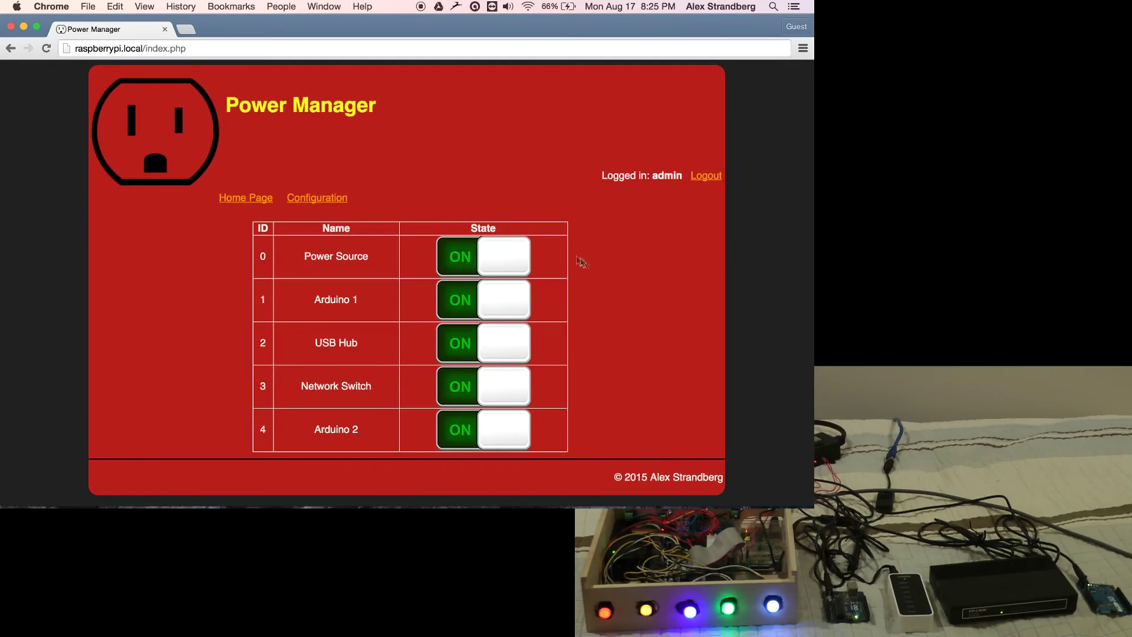
Switch the Power Source off, cutting power to all appliances
click(502, 260)
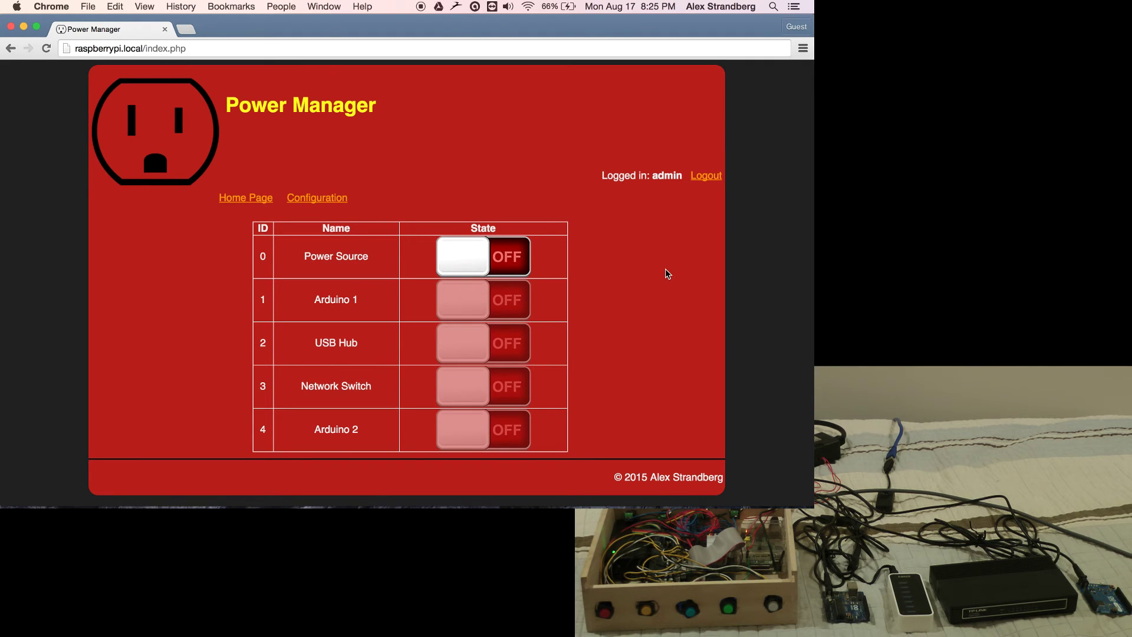
Log out of Power Manager
click(710, 176)
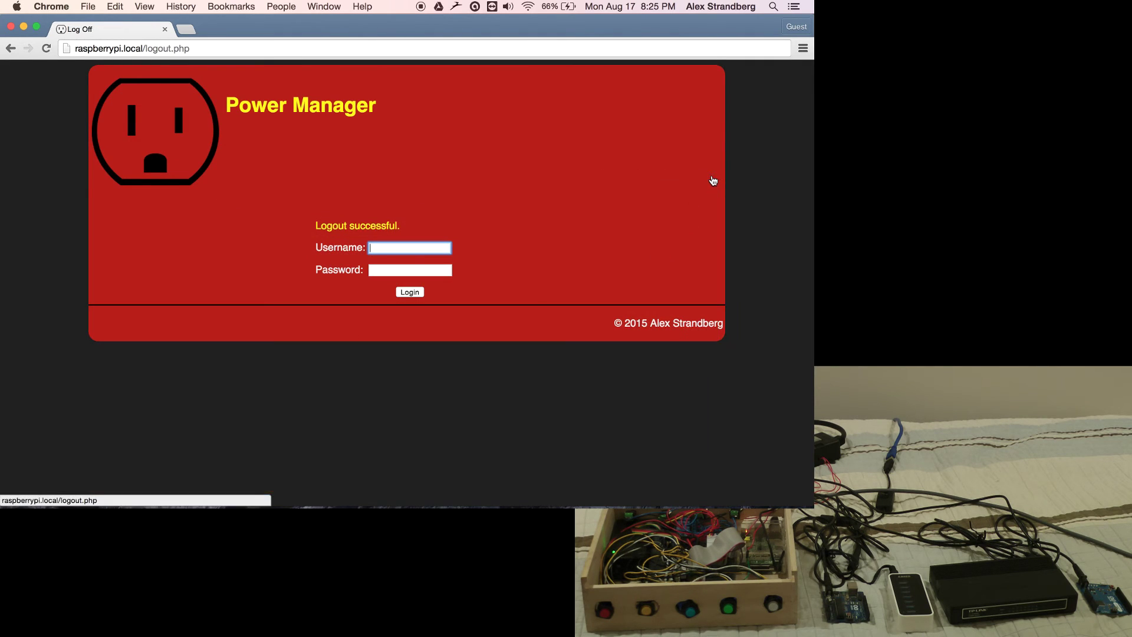